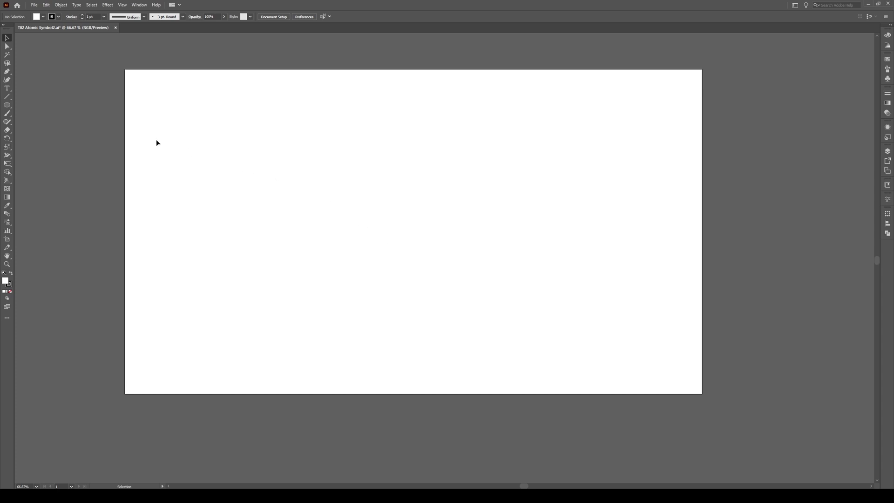
Draw a 150 × 450 pt ellipse and drag it up towards the artboard centre
key("l")
left_click(397, 196)
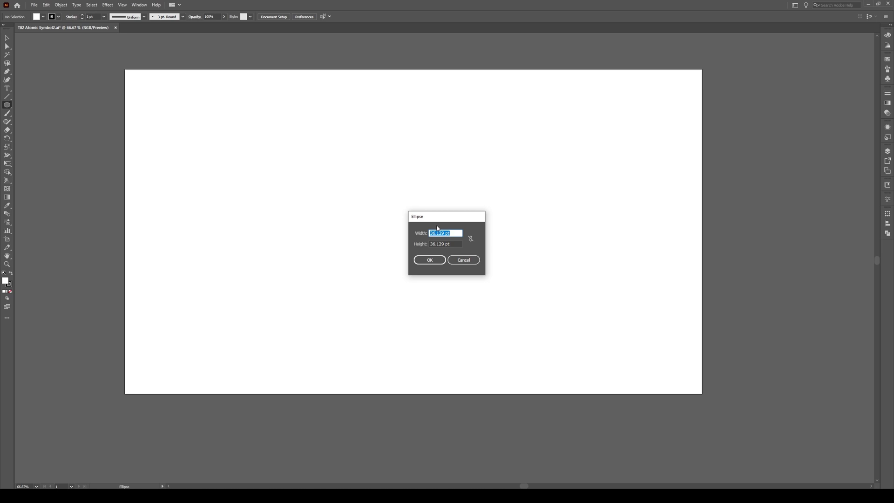
type("150")
key("Tab")
type("450")
left_click(430, 261)
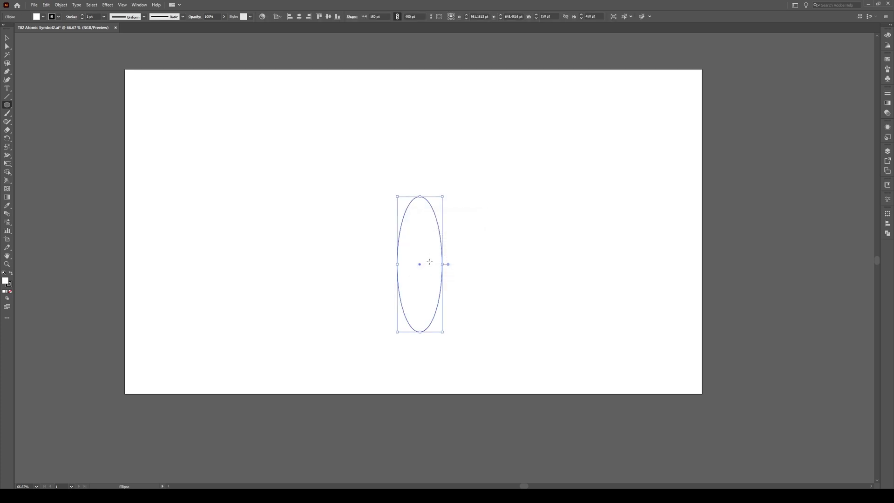
key("v")
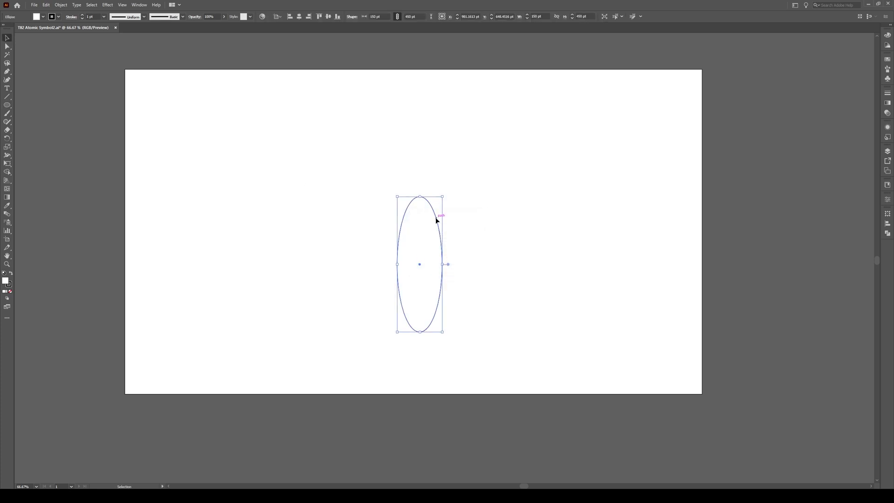
left_click_drag(436, 219, 430, 177)
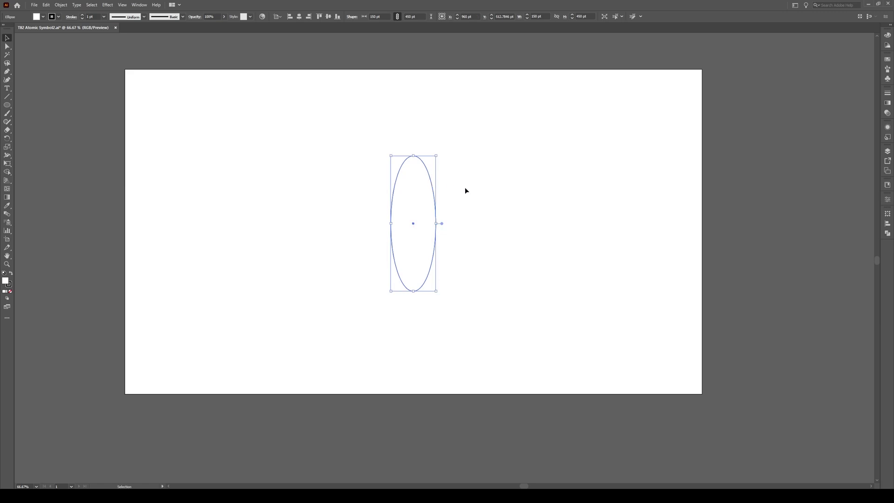
Give the ellipse an 8 pt black stroke with fill set to None, then reselect it
key("ctrl+1")
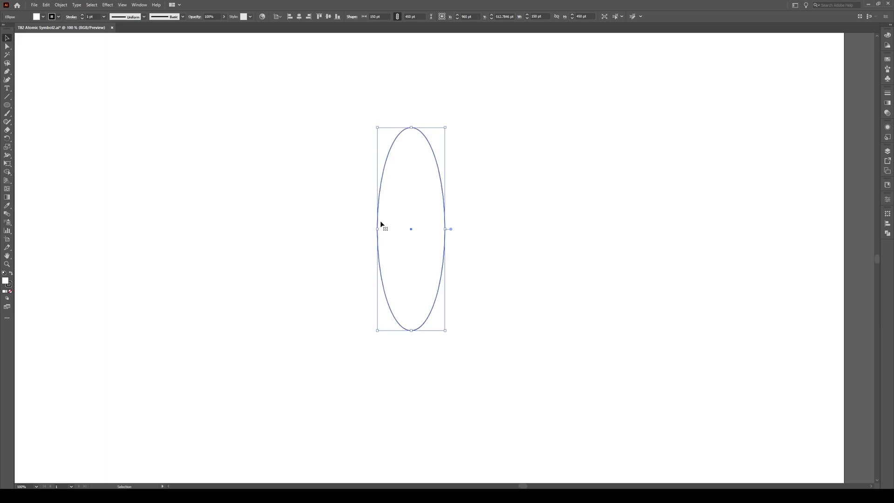
left_click(104, 16)
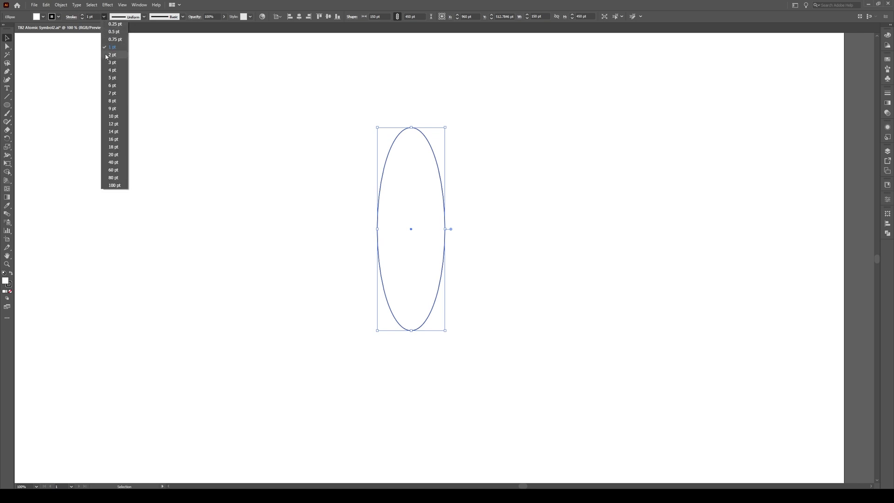
left_click(116, 100)
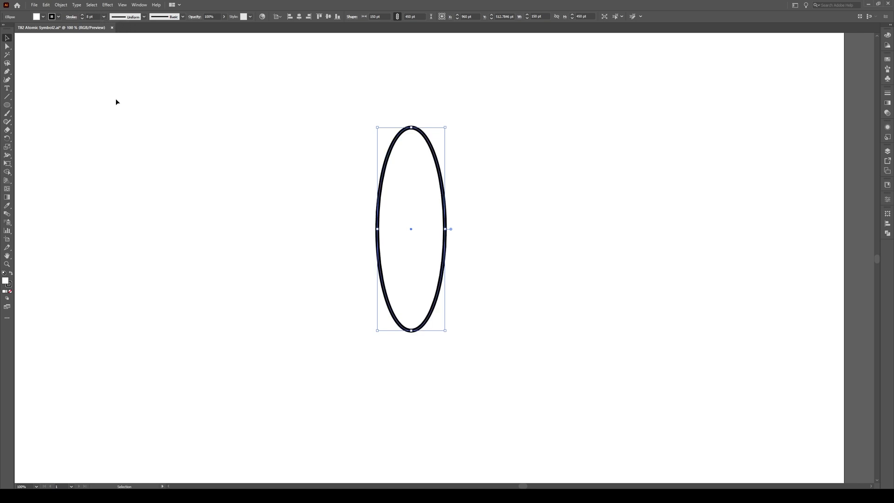
left_click(11, 292)
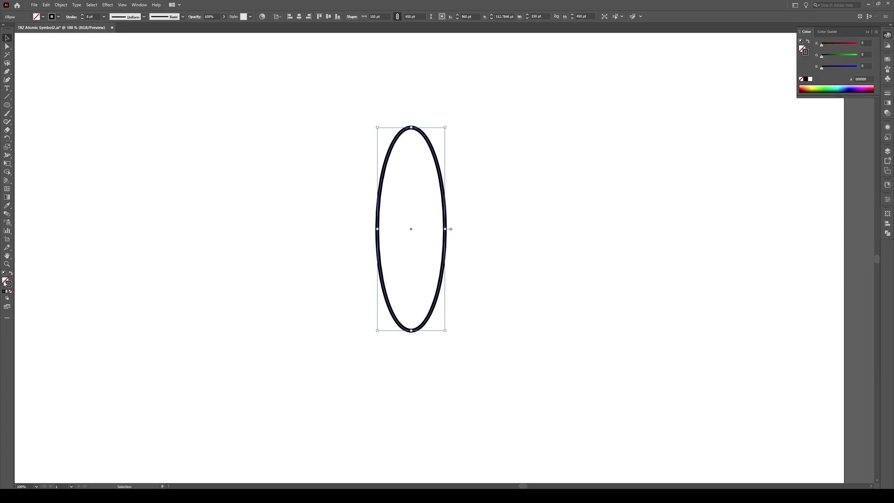
left_click(6, 281)
left_click(328, 189)
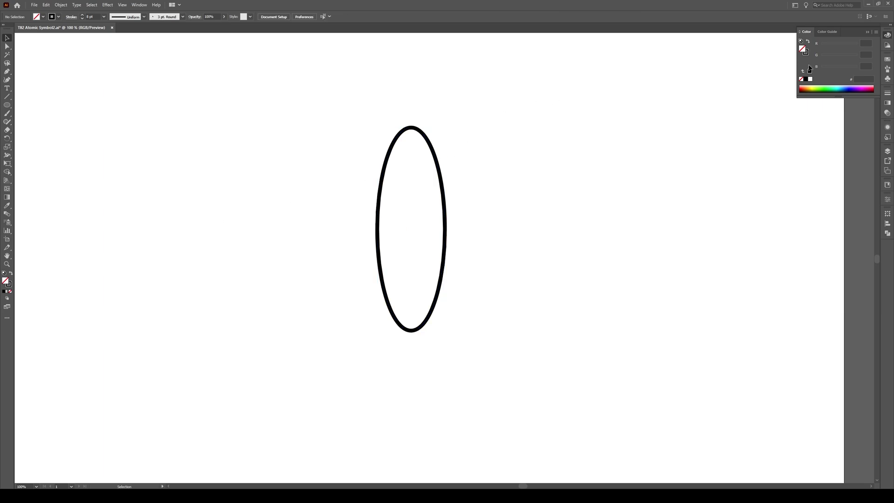
left_click(868, 31)
left_click_drag(485, 98, 285, 380)
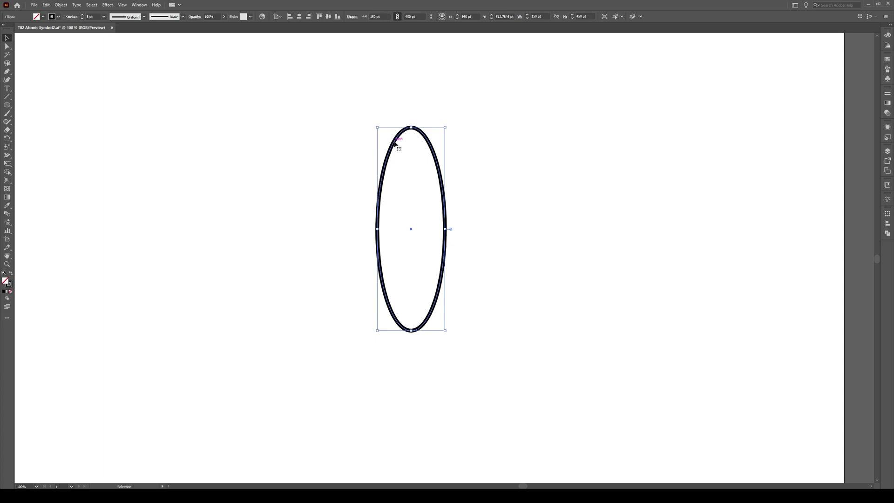
Expand the ellipse with only Stroke checked so the outline becomes a filled shape
left_click(61, 5)
left_click(83, 87)
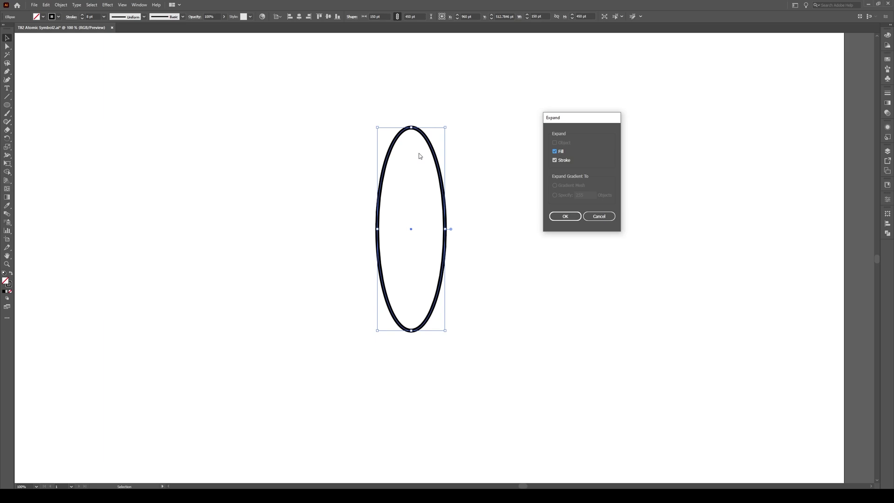
left_click(555, 152)
left_click(565, 217)
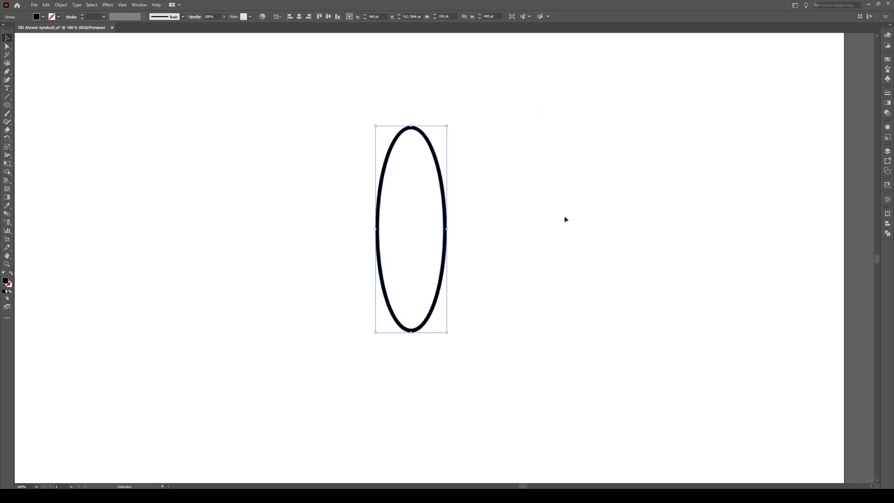
Confirm the stroke colour in the Color Picker, then select everything on the artboard
left_click(9, 286)
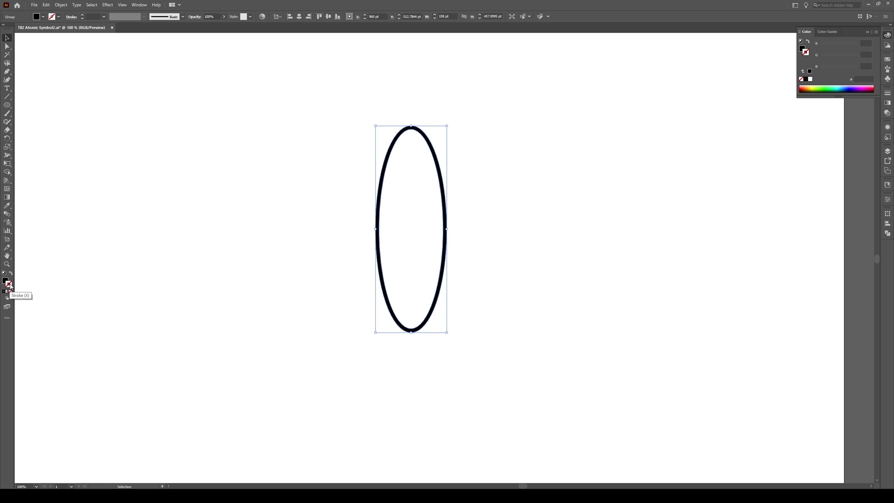
double_click(10, 286)
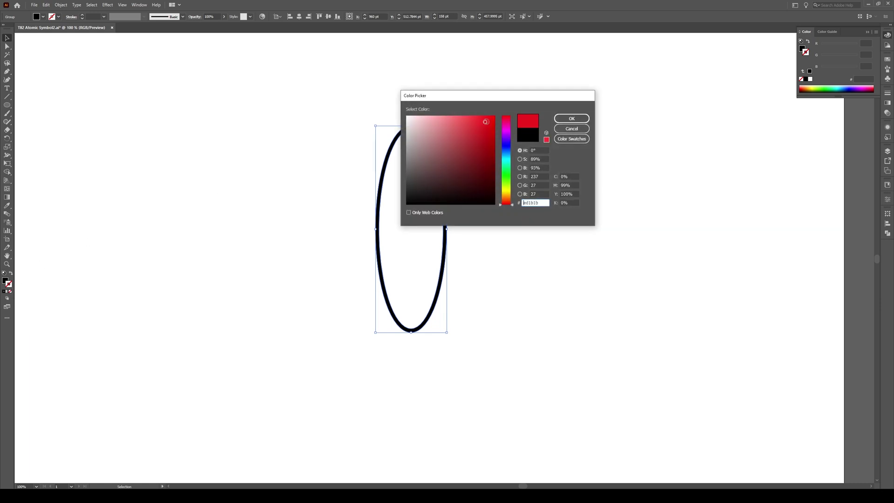
left_click(572, 118)
left_click(404, 163)
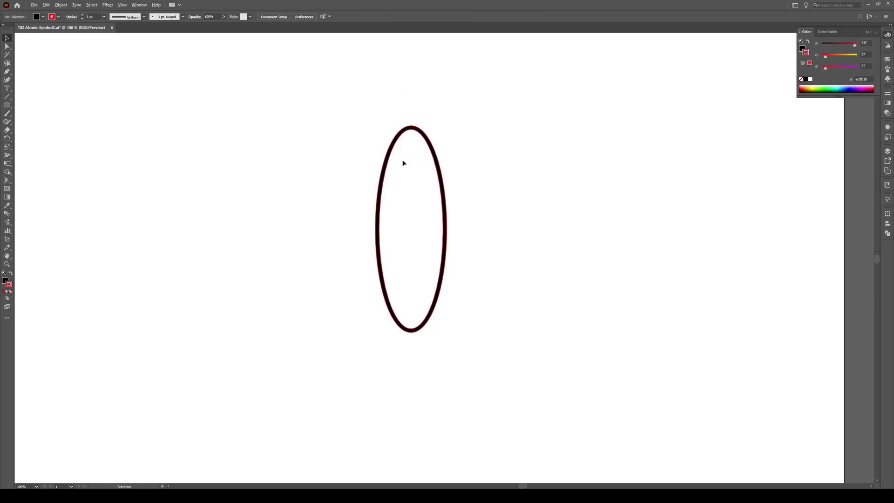
scroll(404, 163, "up", 1)
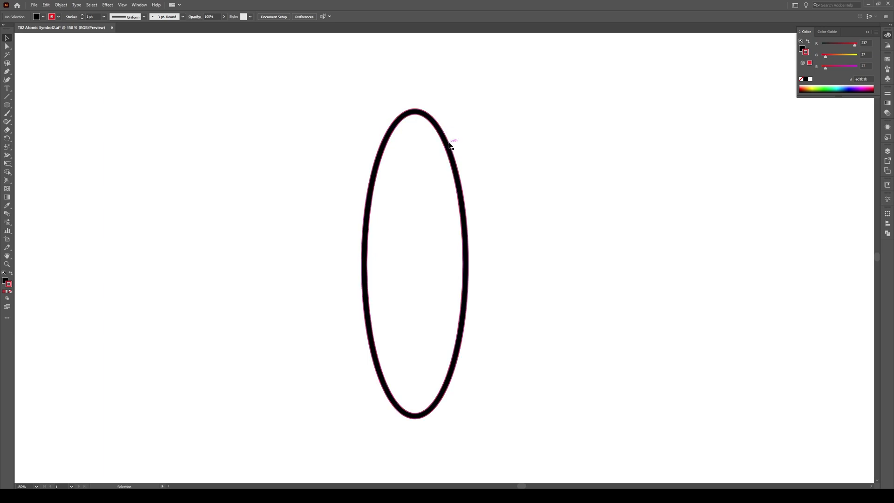
key("a")
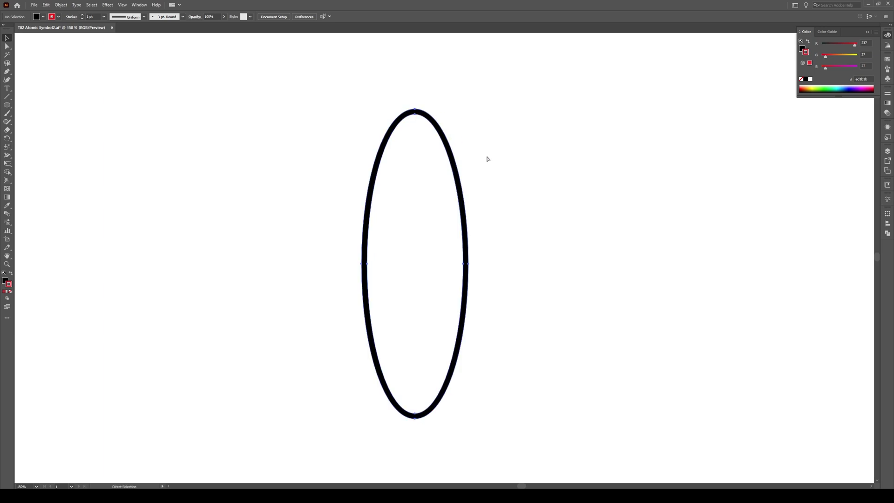
key("ctrl+a")
key("v")
scroll(488, 149, "down", 1)
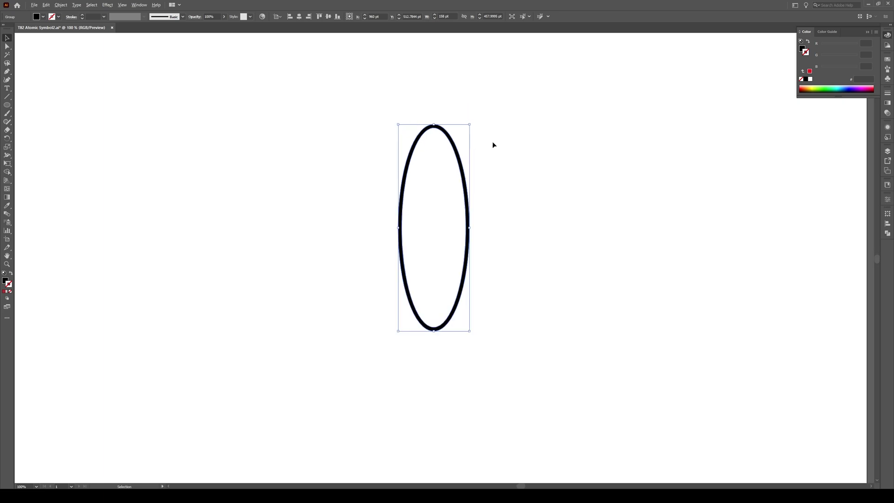
left_click(862, 32)
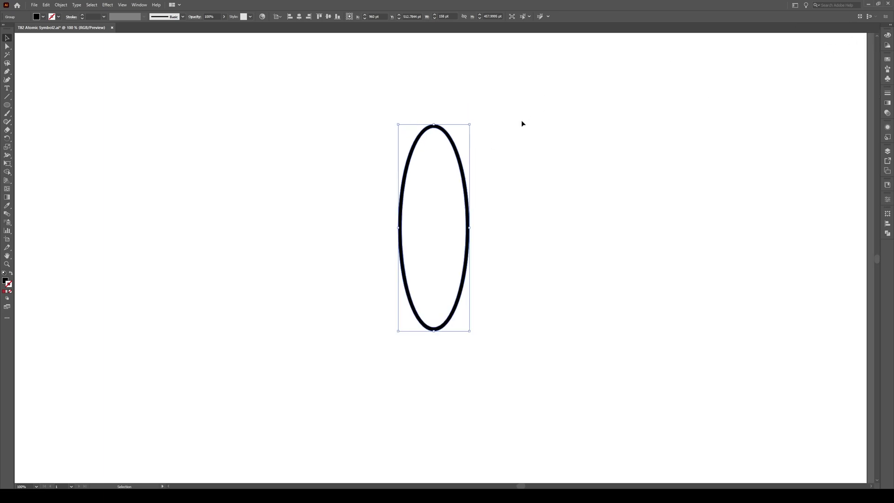
Make a copy of the ellipse rotated 60° using the Rotate dialog with Preview on
double_click(7, 139)
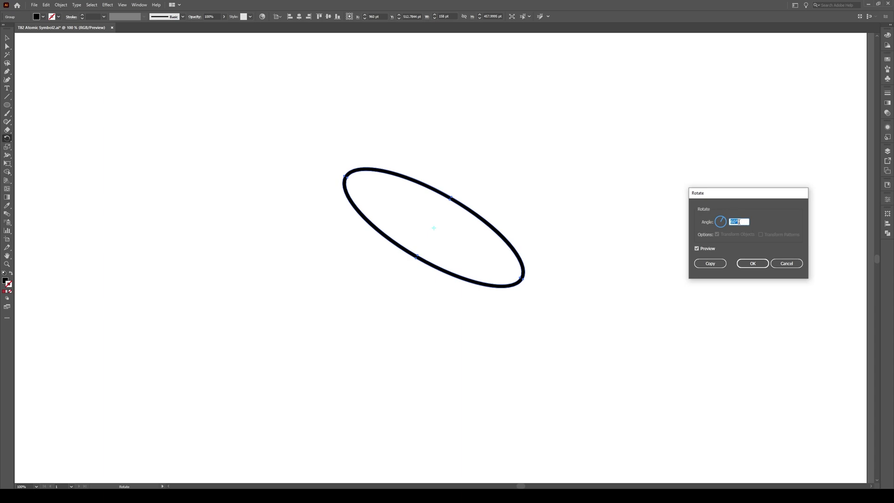
left_click(697, 249)
left_click(697, 248)
left_click(710, 264)
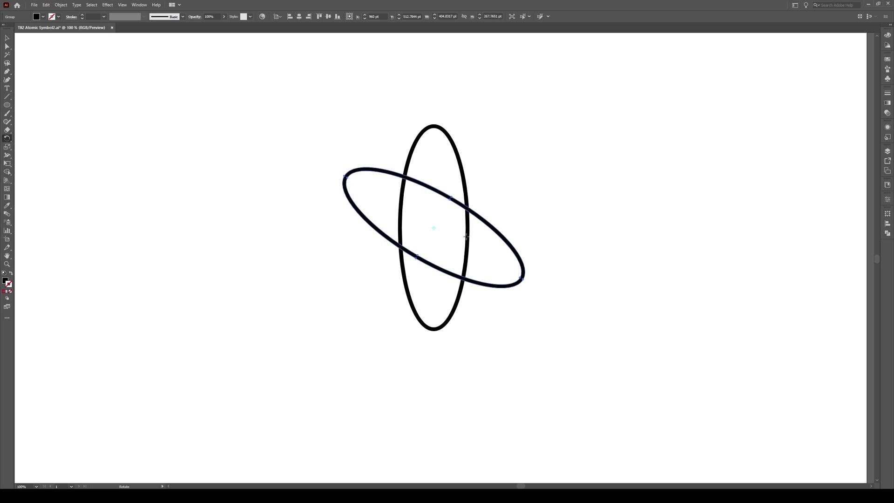
Select the vertical ellipse and make a copy rotated -60°, then deselect
key("v")
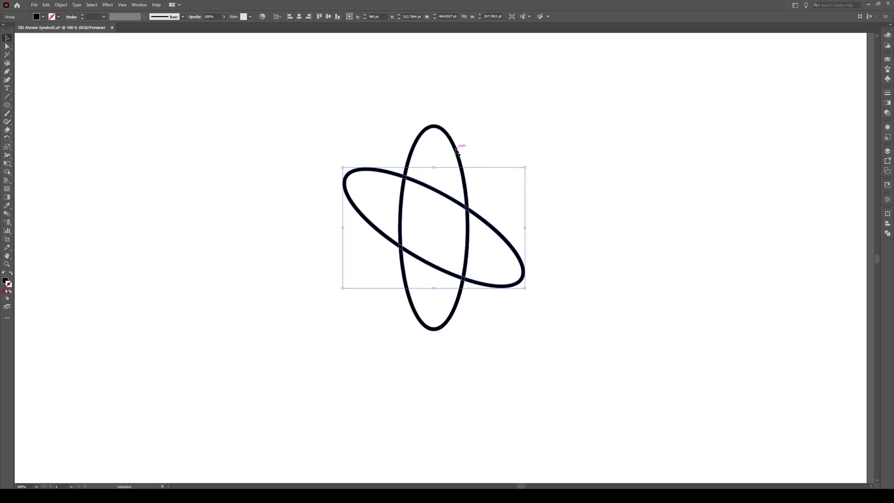
left_click(456, 154)
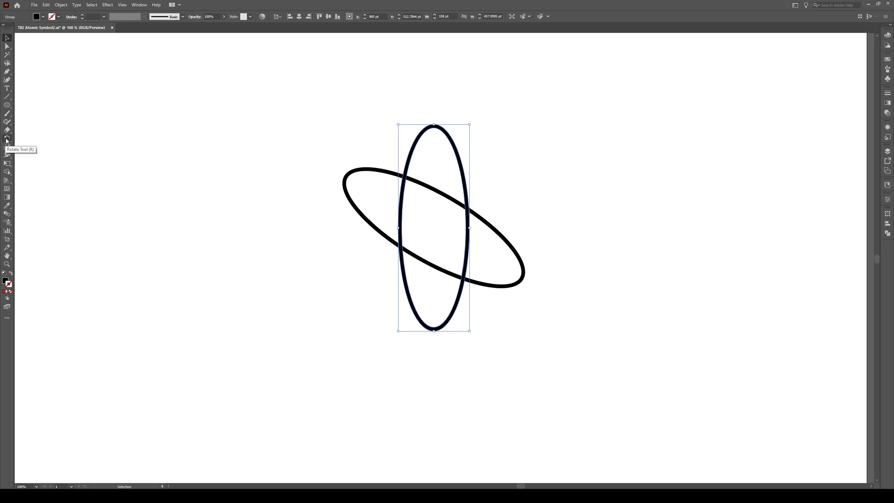
double_click(7, 139)
left_click(747, 222)
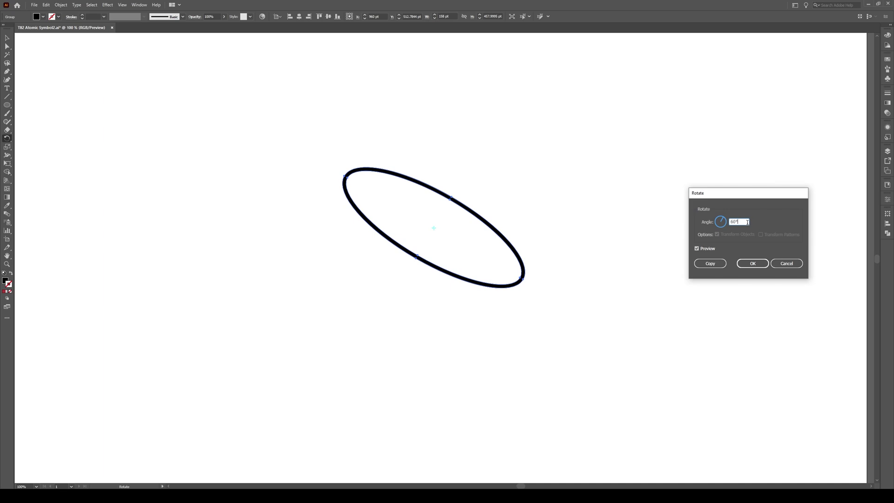
double_click(746, 222)
type("-60")
left_click(698, 250)
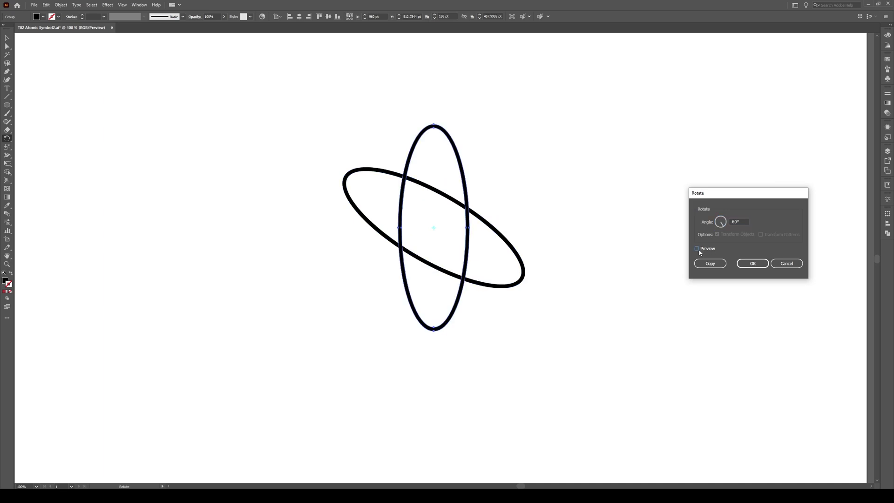
left_click(698, 250)
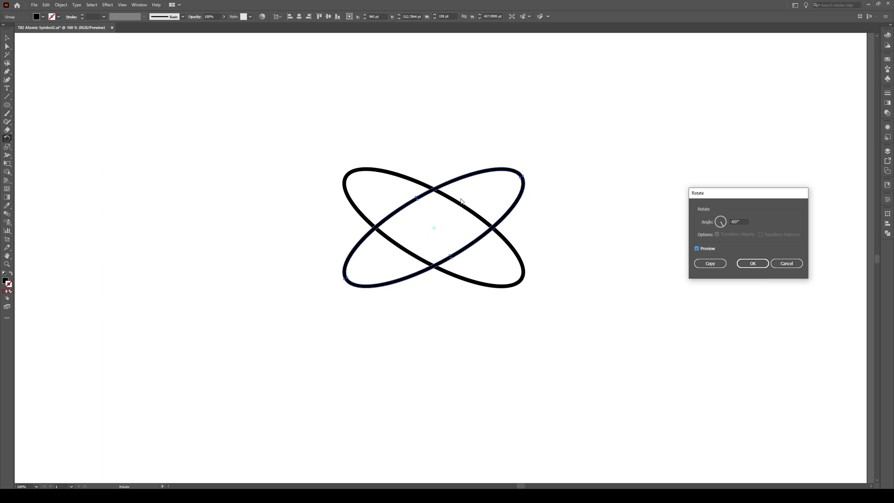
left_click(711, 265)
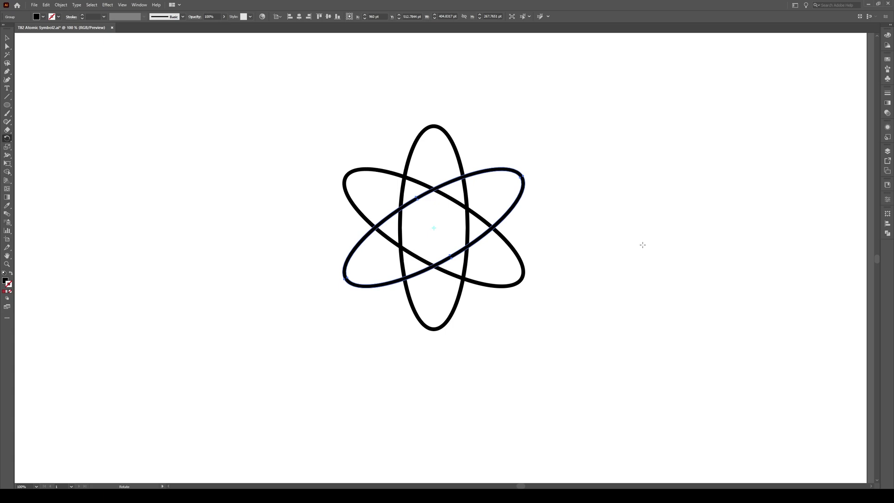
key("v")
left_click(553, 205)
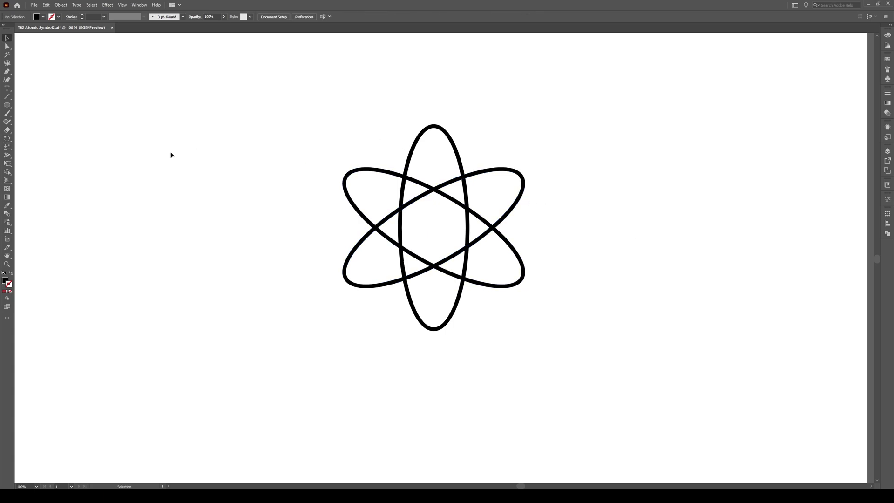
Draw a 35 × 35 pt nucleus circle and centre it on the atom
key("l")
left_click(429, 223)
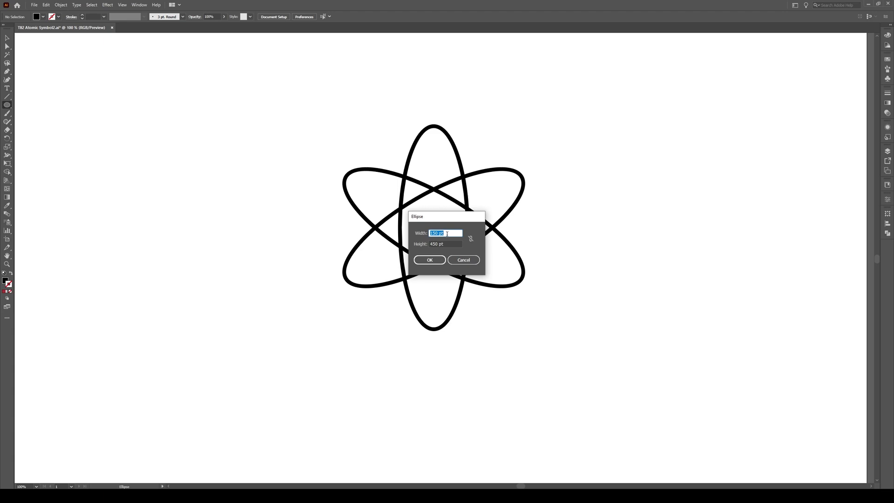
type("35")
key("Tab")
type("35")
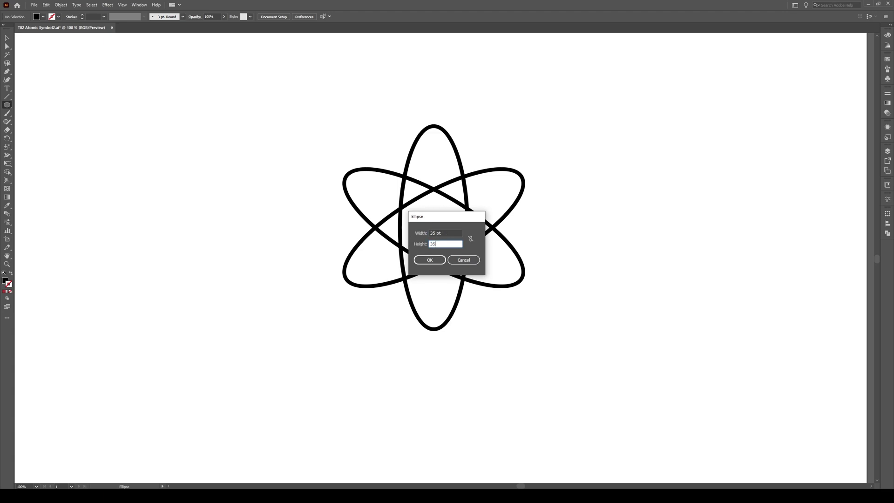
left_click(429, 260)
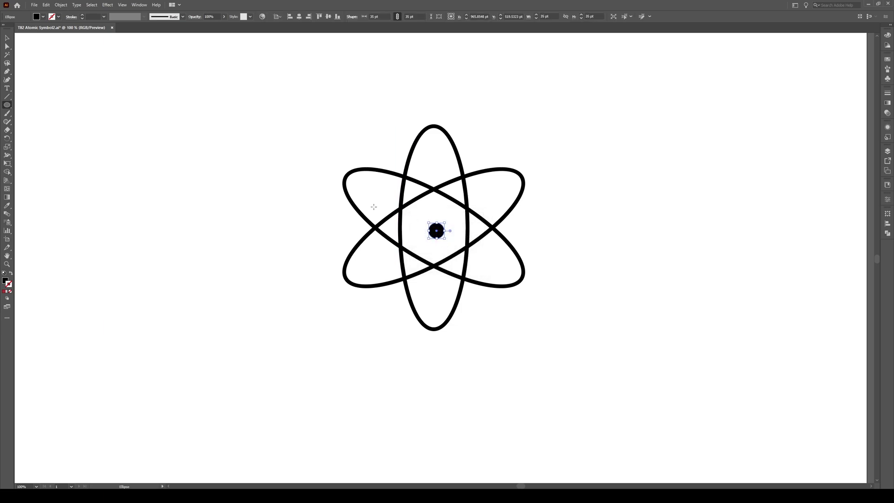
key("v")
left_click_drag(442, 237, 444, 232)
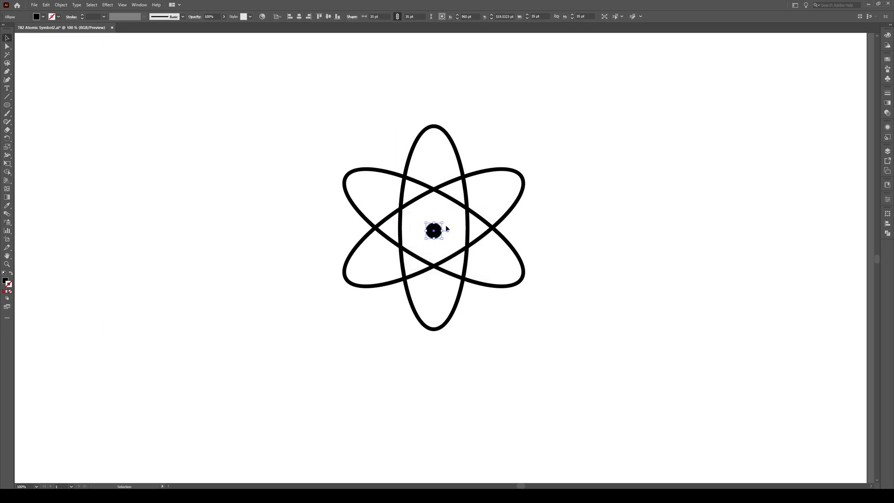
Draw a 25 × 25 pt electron circle left of the nucleus and select it
key("l")
left_click(329, 219)
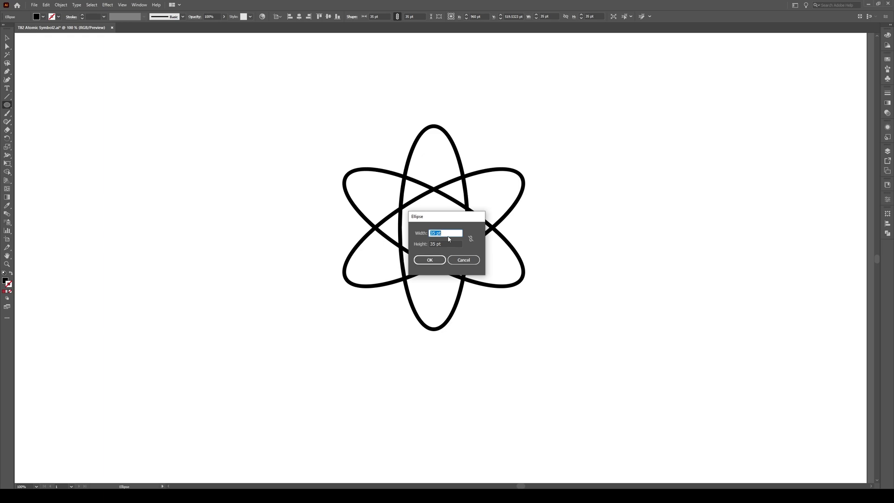
type("25")
key("Tab")
type("25")
left_click(429, 259)
left_click(6, 40)
left_click(175, 166)
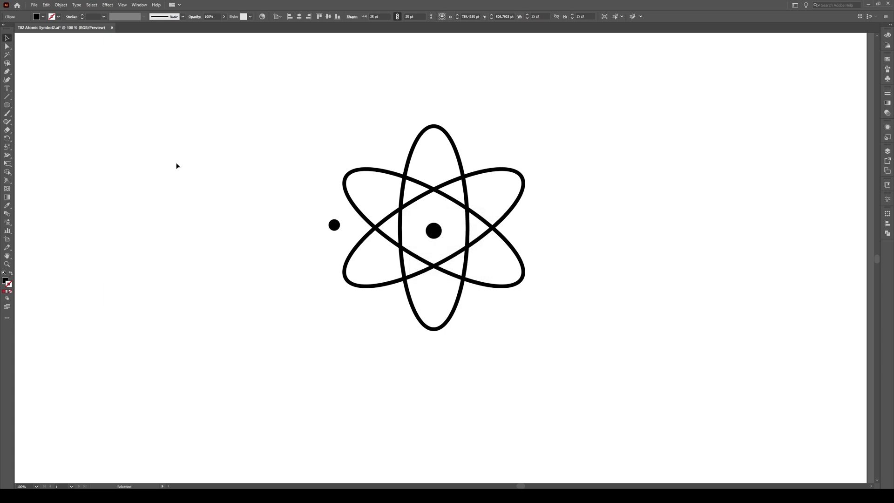
left_click(335, 226)
Position copies of the 25 pt dot on the upper-left, lower-right and vertical orbits
left_click_drag(335, 225, 374, 174)
left_click(303, 217)
left_click_drag(312, 225, 489, 284)
left_click_drag(488, 285, 489, 289)
scroll(489, 285, "up", 2)
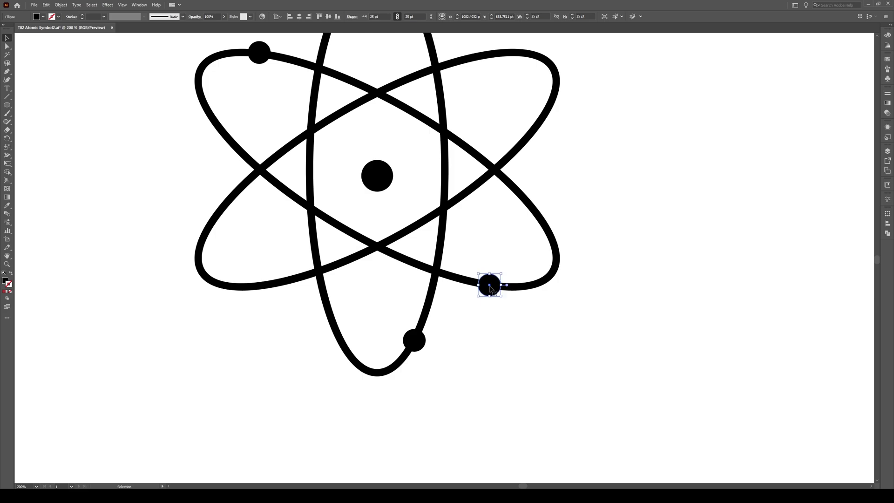
left_click(527, 311)
scroll(528, 311, "down", 2)
scroll(442, 256, "up", 1)
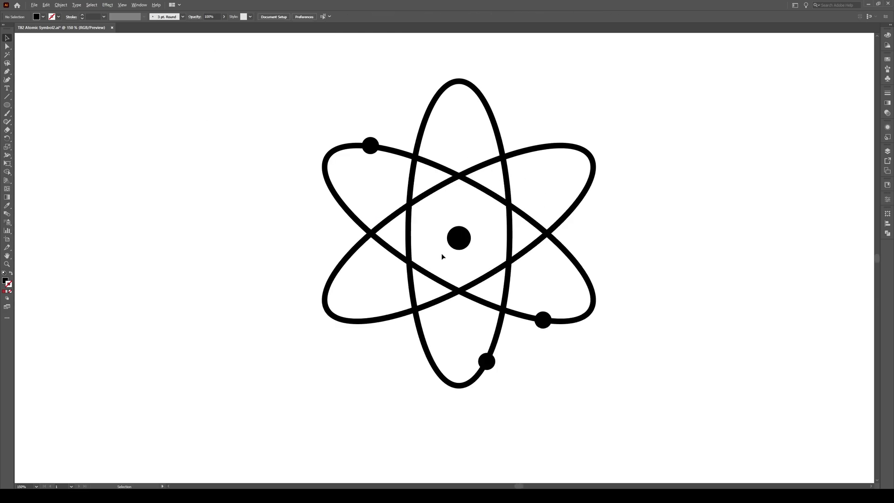
Select the whole atom and set its stroke colour to white ffffff
left_click_drag(694, 78, 204, 388)
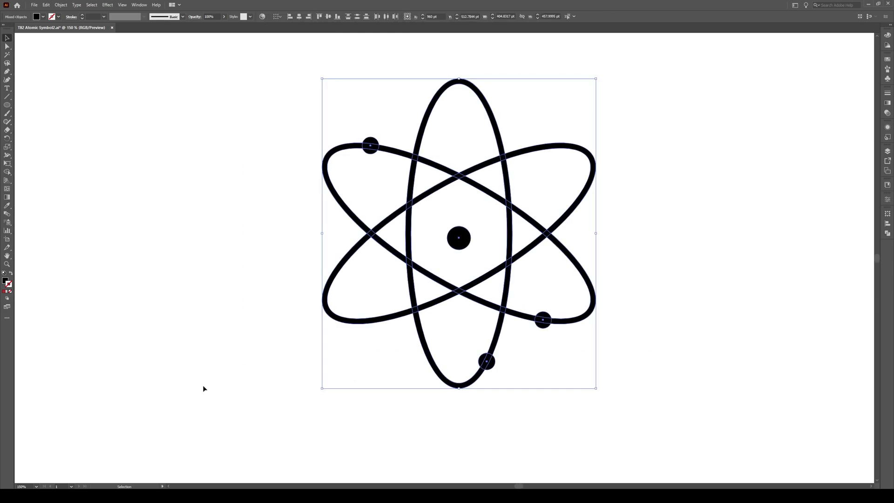
double_click(8, 285)
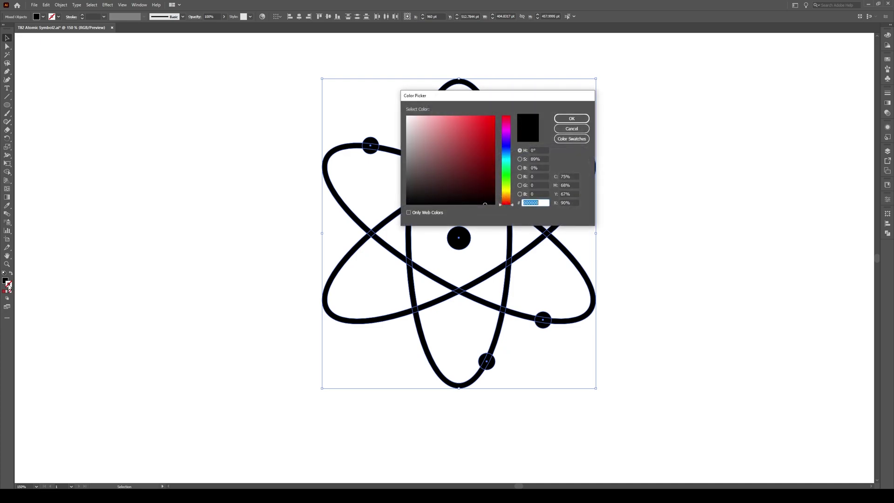
left_click_drag(429, 153, 401, 112)
left_click(577, 122)
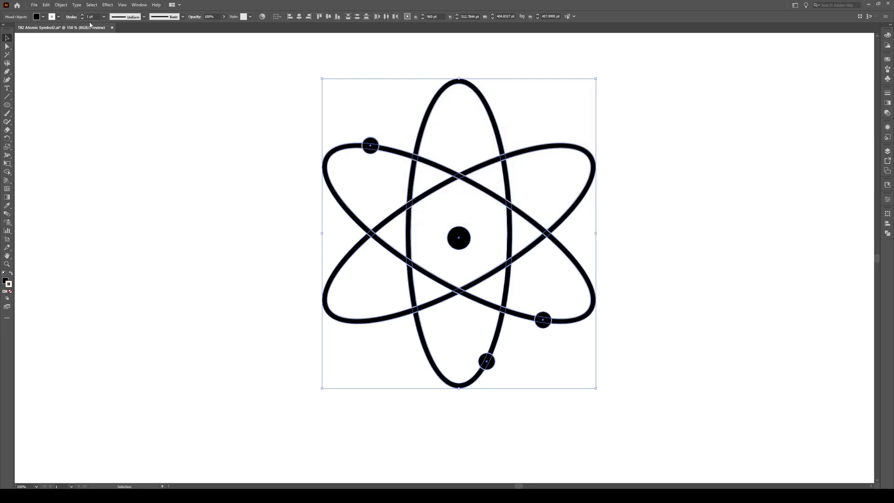
left_click(233, 187)
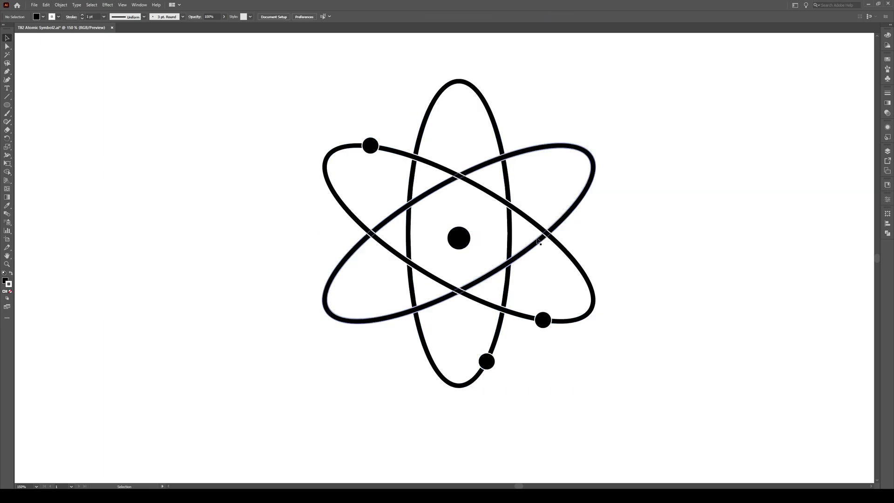
Fill the upper-left to lower-right orbit with dark grey 353535
left_click(522, 216)
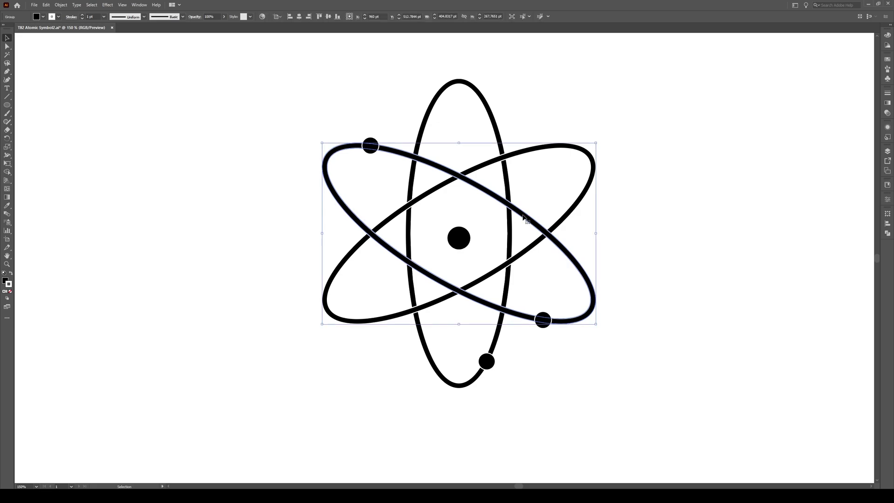
left_click(5, 281)
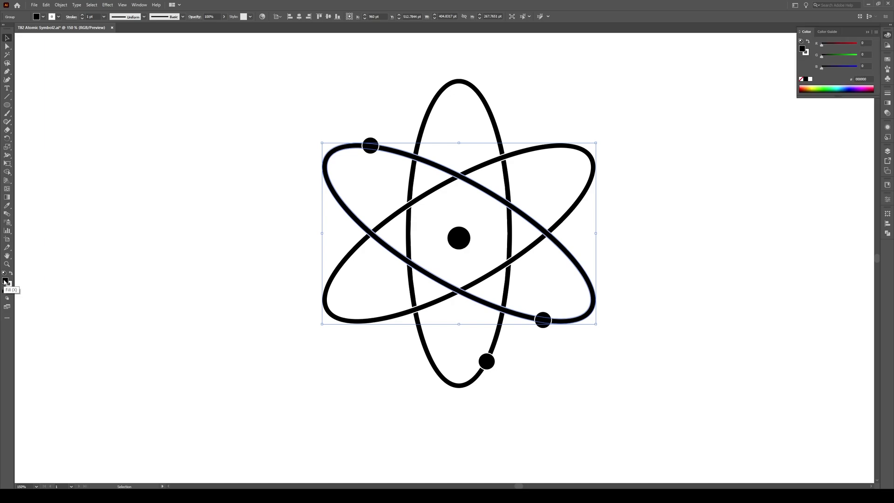
double_click(5, 281)
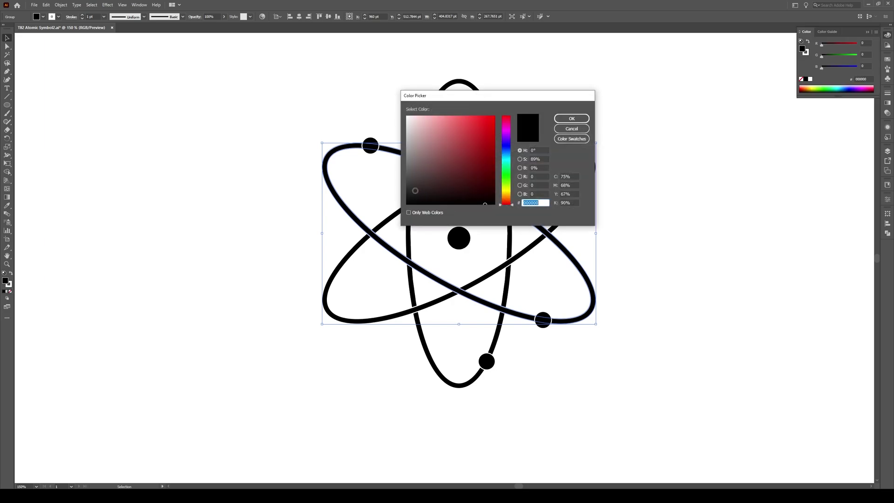
left_click(409, 198)
left_click_drag(408, 198, 405, 186)
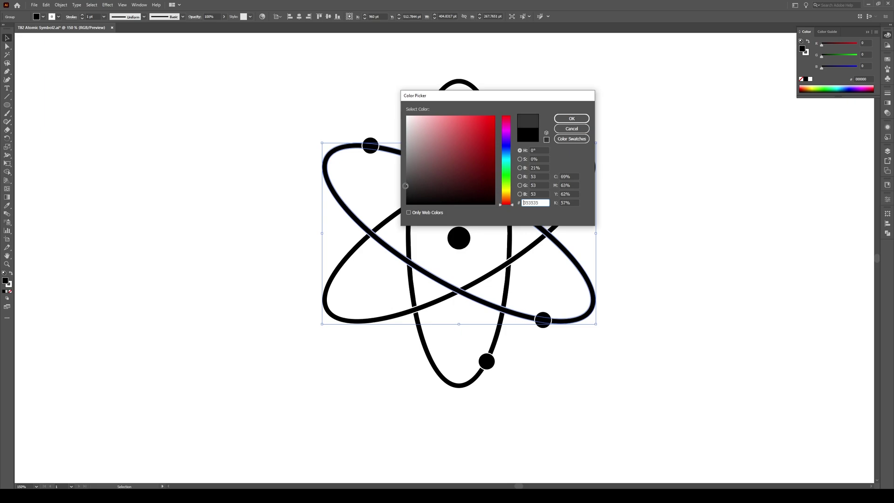
left_click(586, 119)
left_click(662, 124)
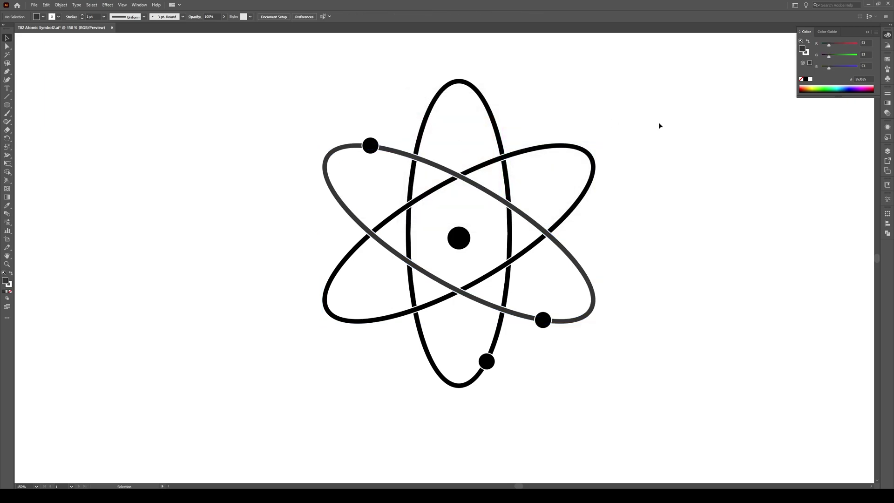
Fill the other tilted orbit with grey 727272
left_click(586, 154)
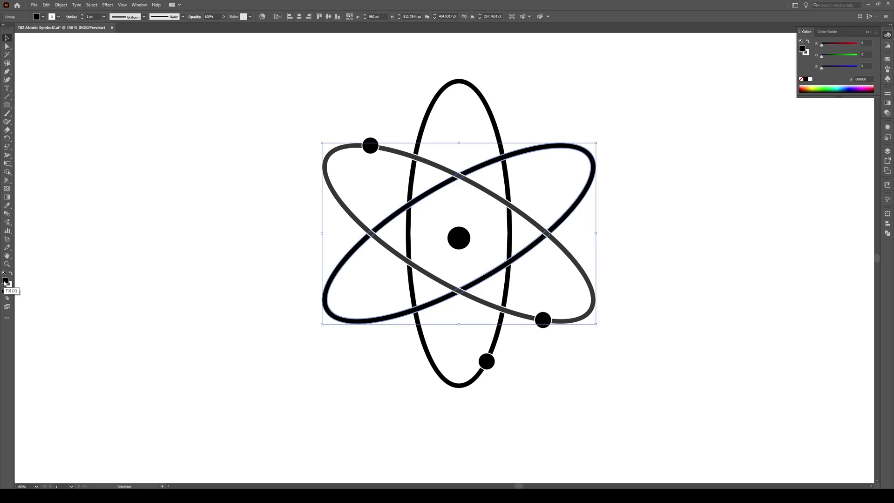
double_click(5, 282)
left_click(404, 167)
left_click_drag(404, 167, 406, 165)
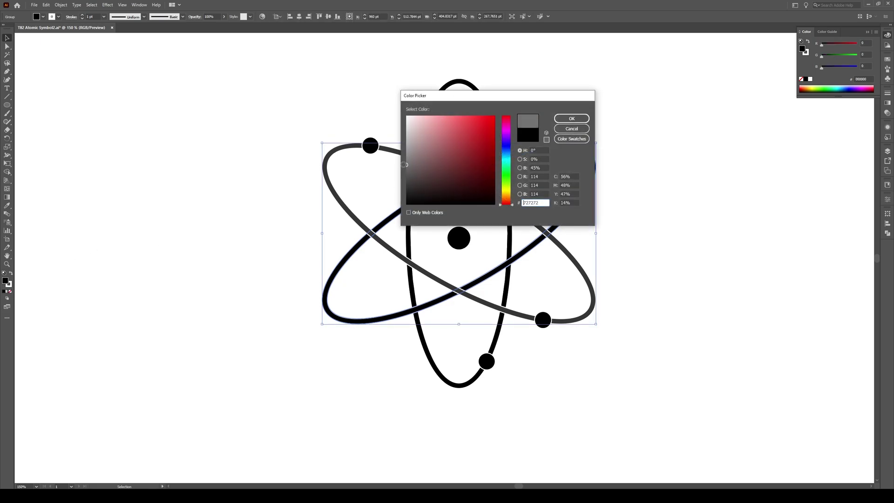
left_click(578, 121)
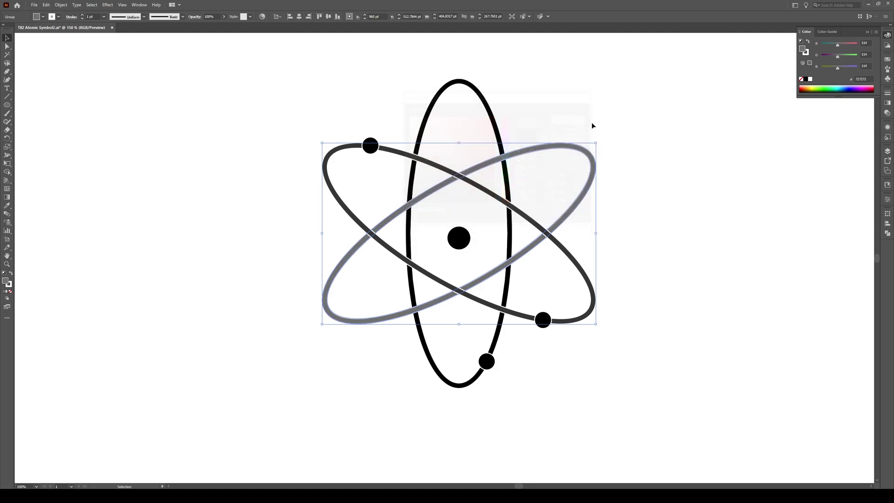
left_click(626, 131)
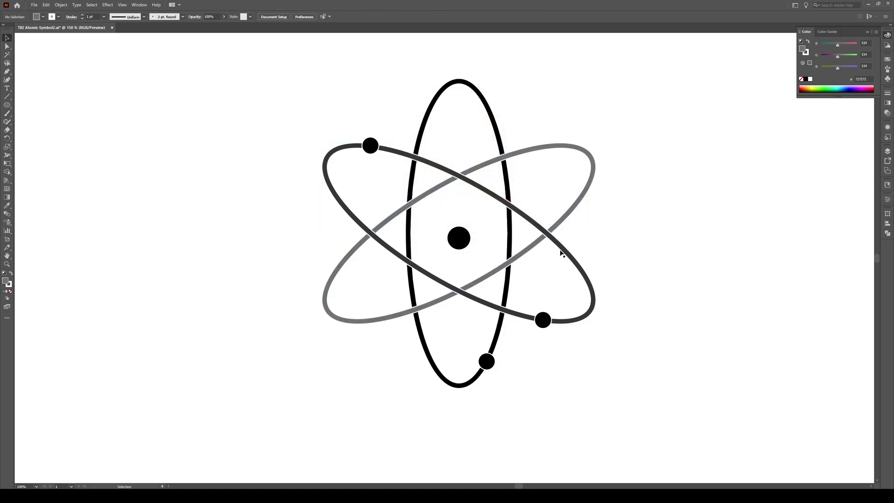
Drag the lower-right electron dot onto the upper right of the 727272 grey orbit
left_click(544, 323)
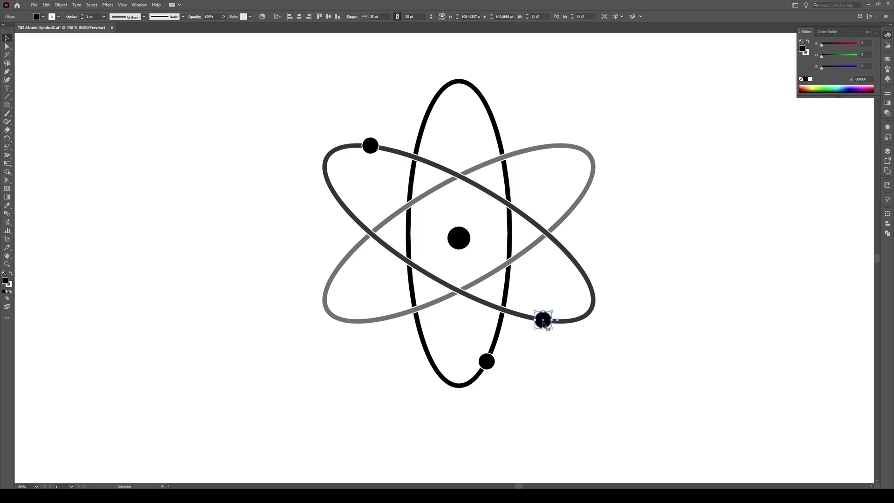
left_click_drag(544, 323, 575, 211)
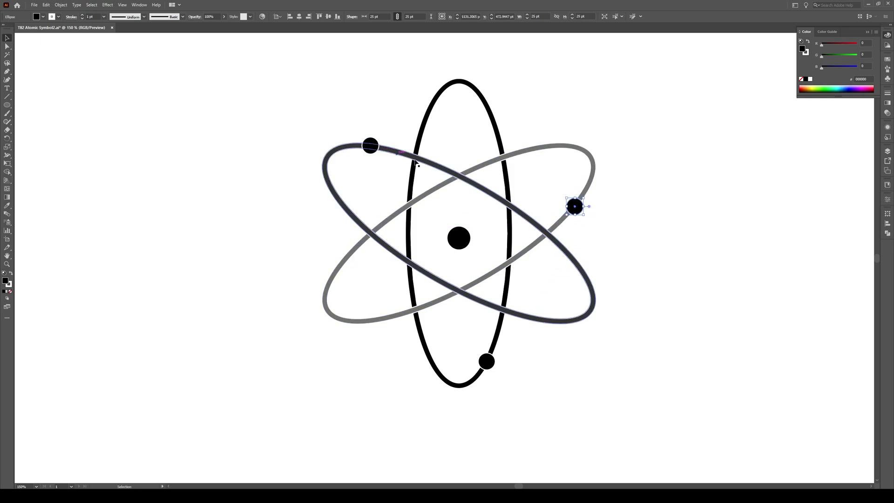
left_click(597, 363)
left_click(867, 31)
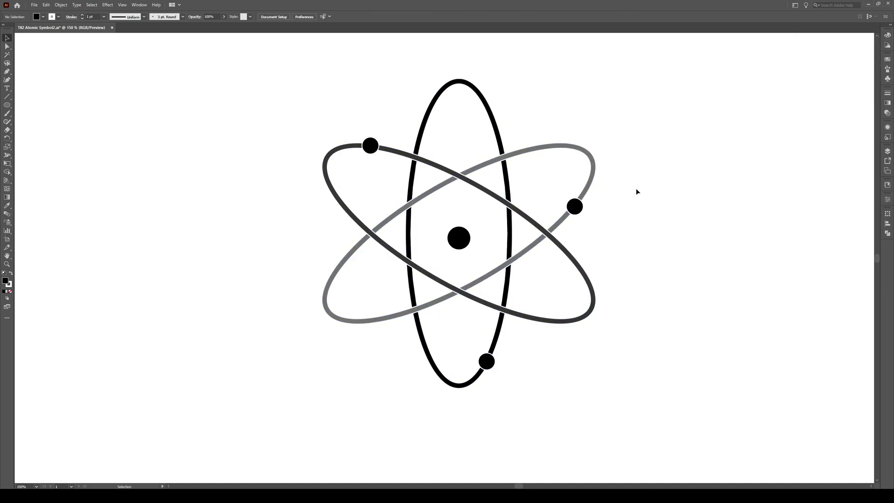
scroll(551, 220, "down", 1)
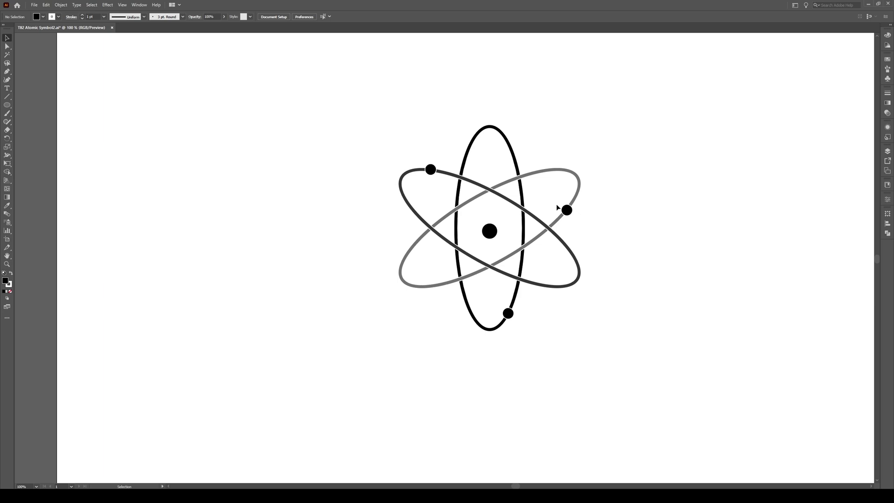